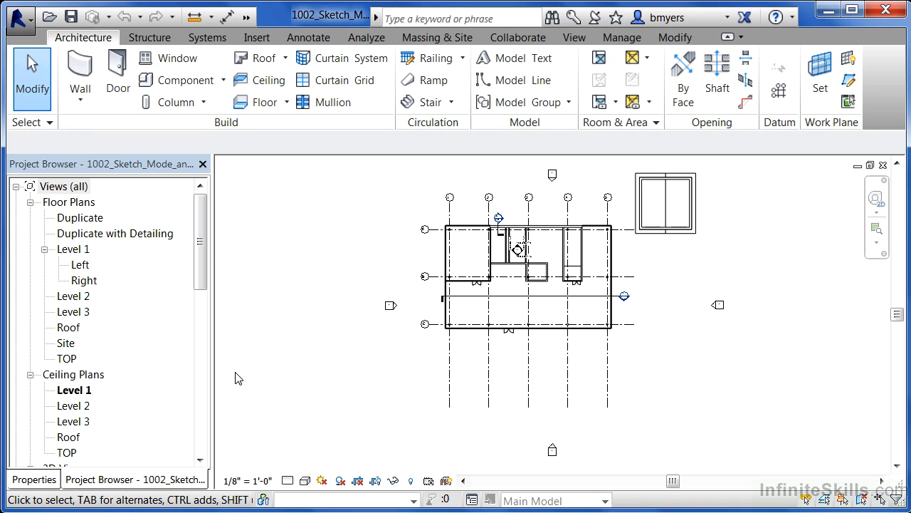
Step: Place an automatic 2' x 4' ACT System ceiling with a 9' 0" height offset in the upper-left room between grids A and B
scroll(478, 232, up, 5)
scroll(455, 235, up, 2)
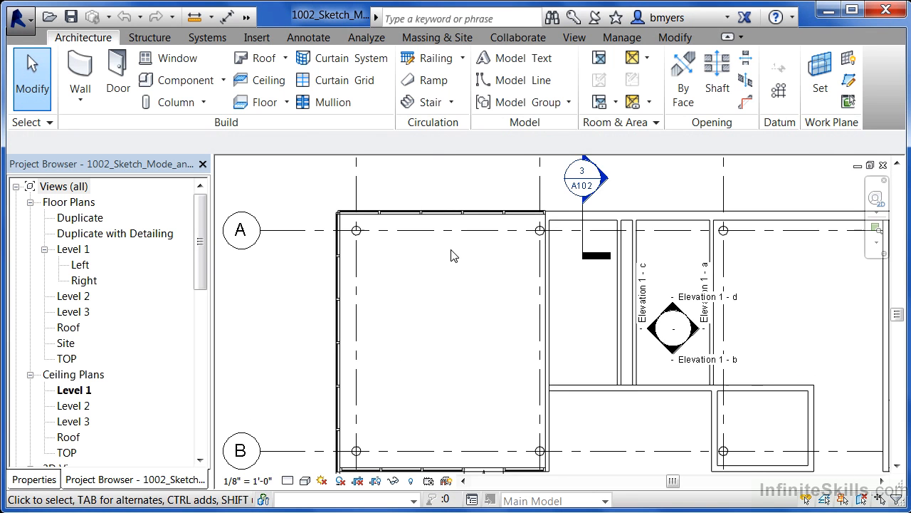
middle_drag(472, 334, 486, 288)
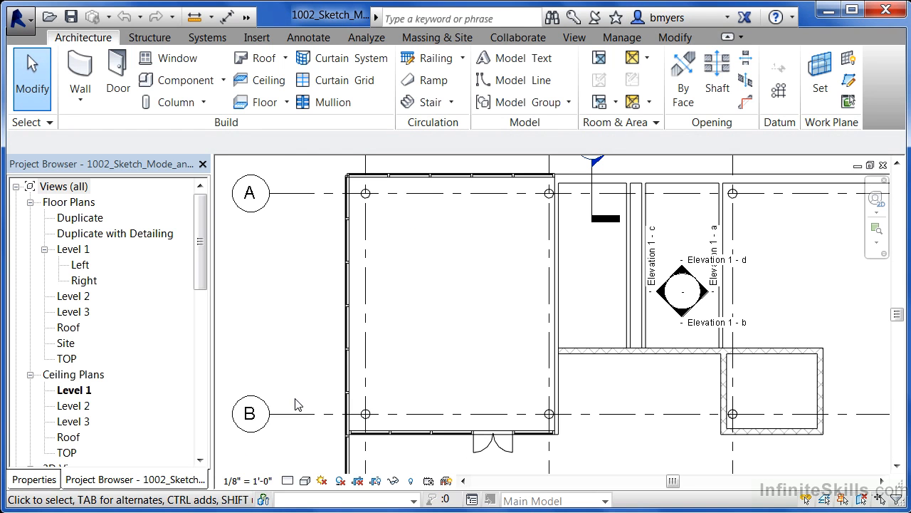
click(269, 80)
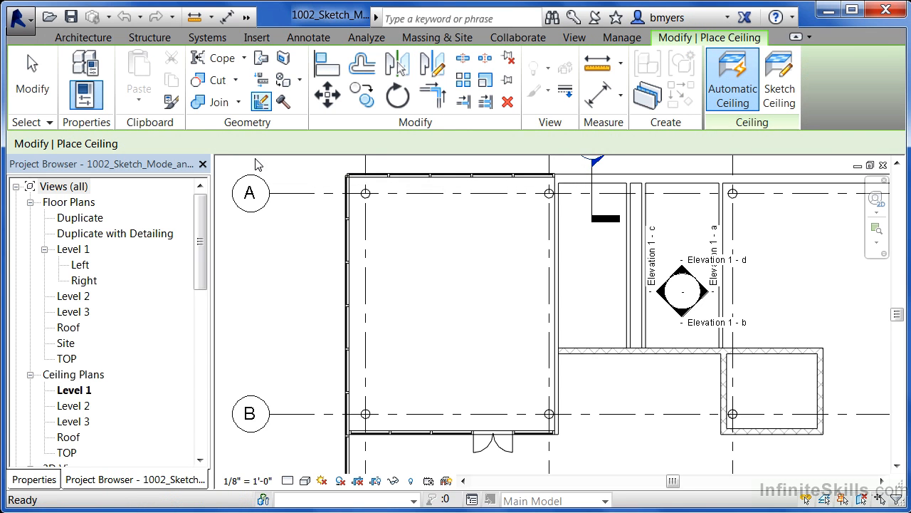
click(41, 482)
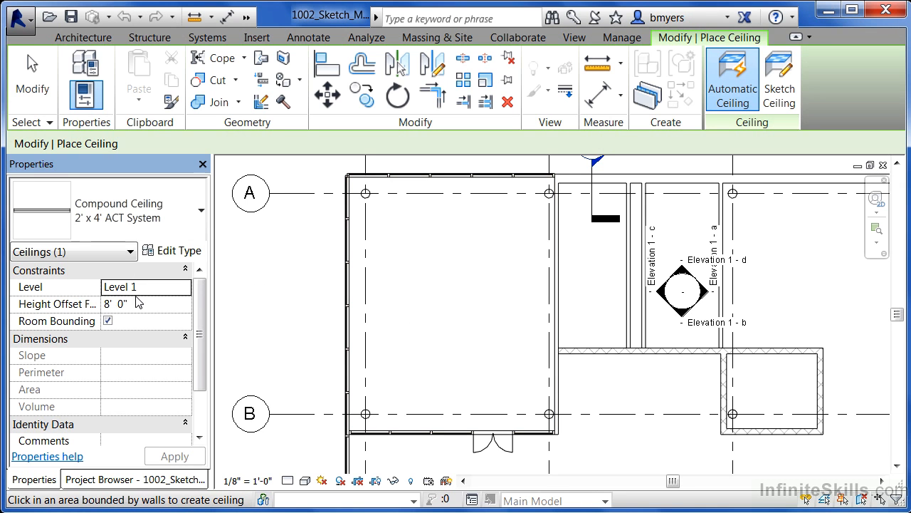
click(141, 306)
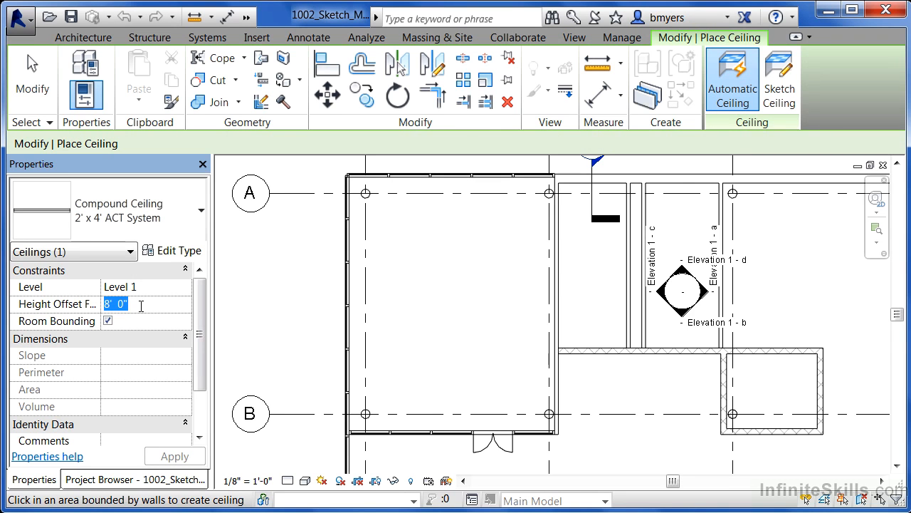
text(9)
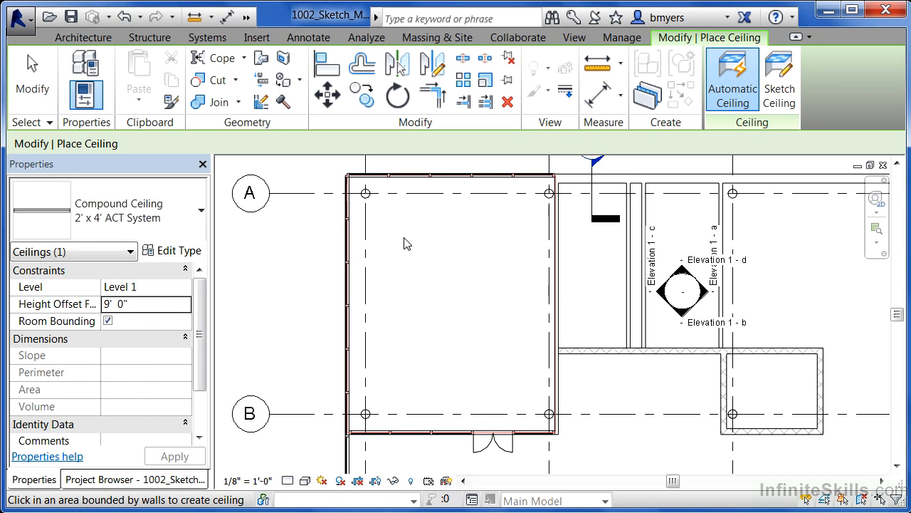
click(439, 262)
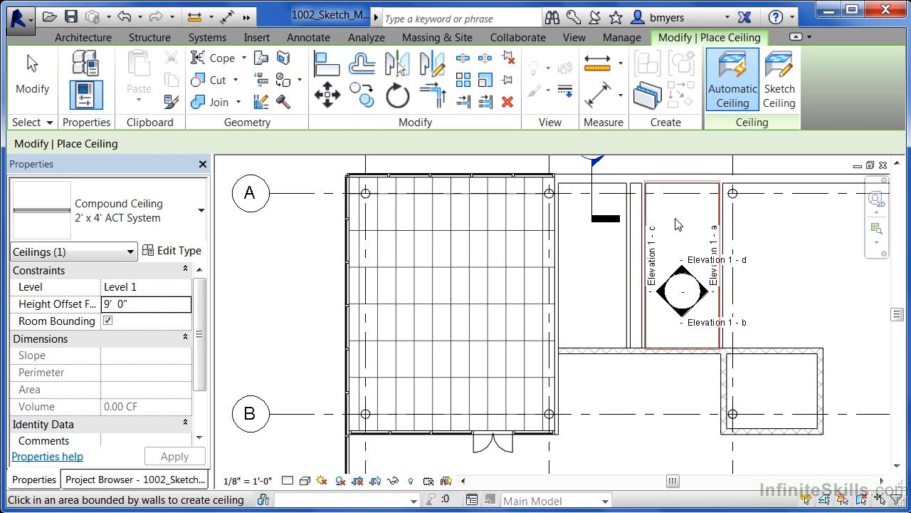
Step: Place GWB on Mtl. Stud ceilings at 8' 6" in the two narrow rooms beside the first ceiling, and shade the view
click(178, 229)
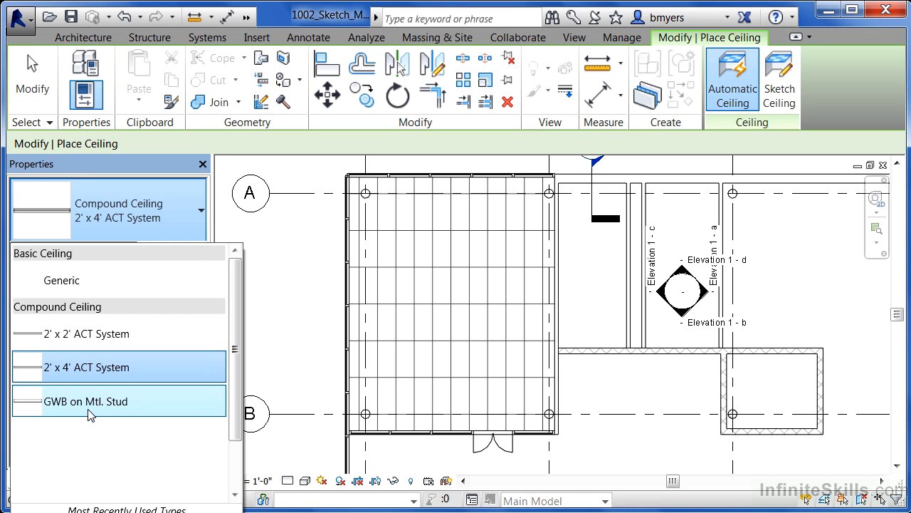
click(91, 411)
click(156, 302)
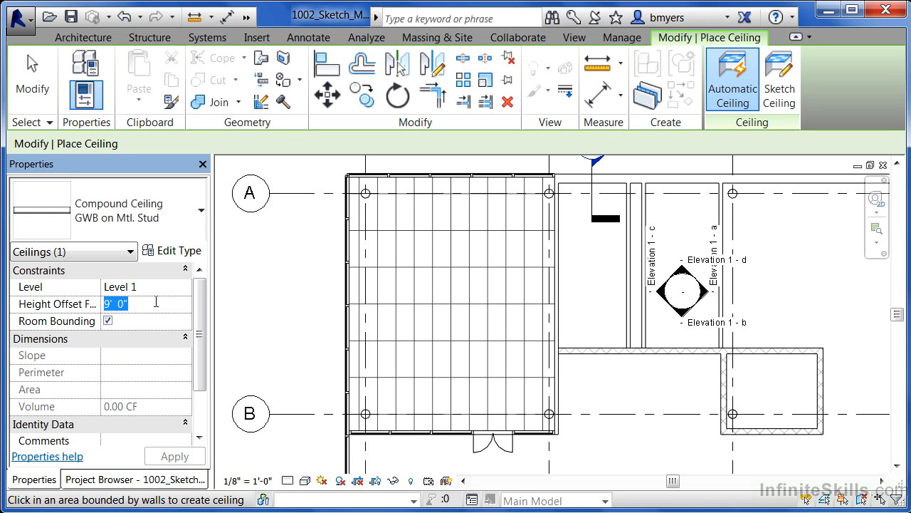
text(8')
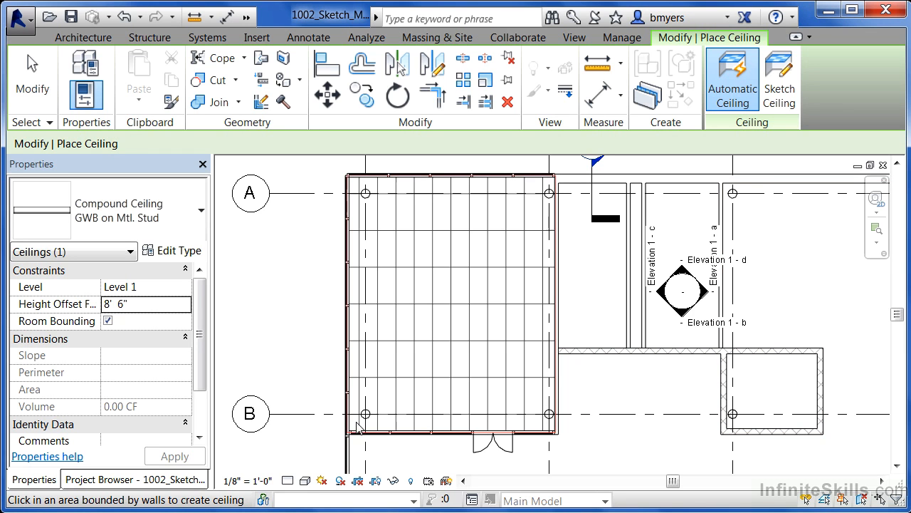
click(305, 481)
click(339, 409)
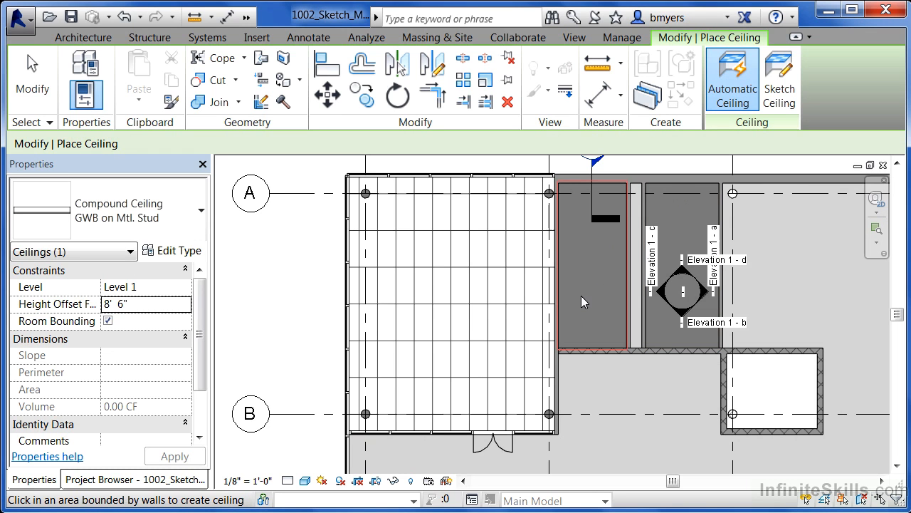
Step: Set the ceiling type to 2' x 2' ACT System and start a sketched ceiling boundary
click(171, 223)
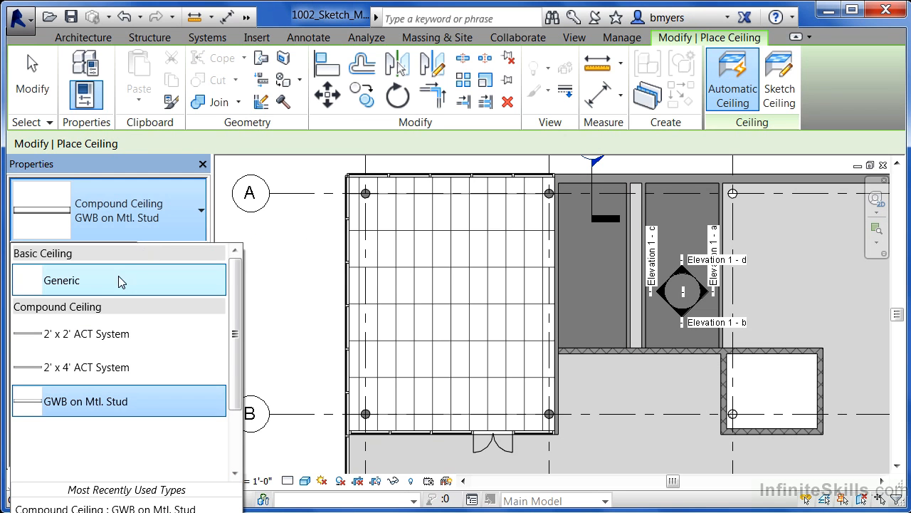
click(96, 334)
scroll(235, 282, down, 3)
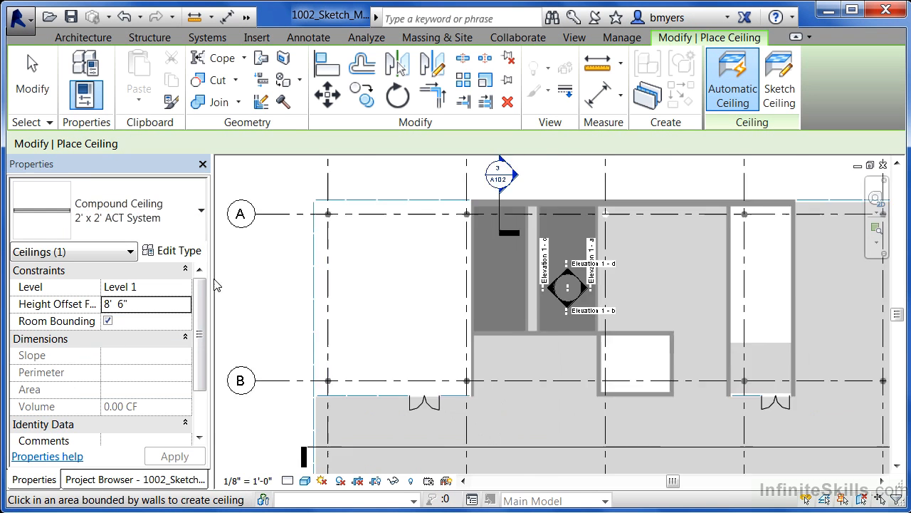
scroll(583, 316, up, 3)
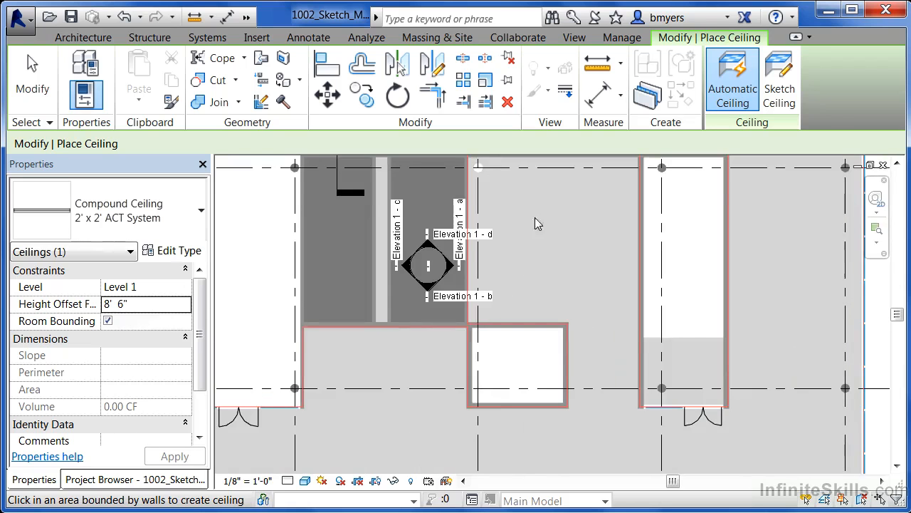
scroll(549, 363, up, 1)
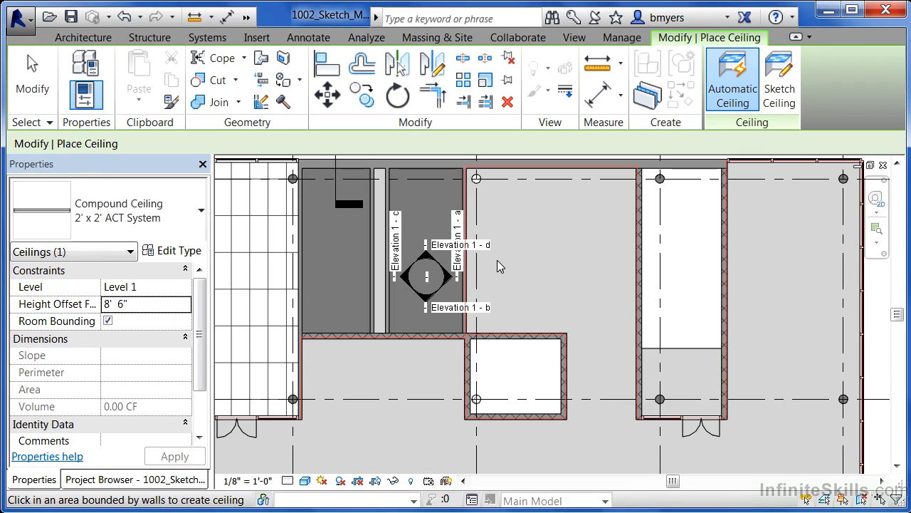
scroll(549, 259, down, 4)
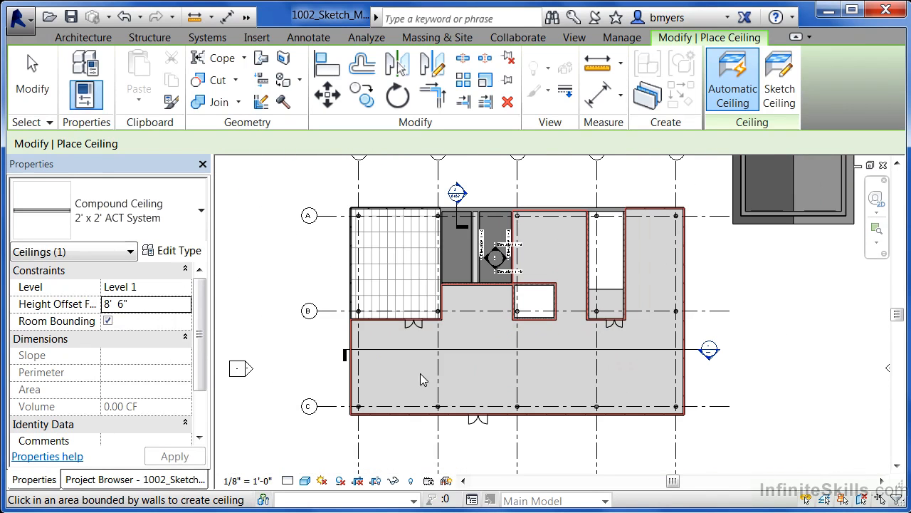
scroll(564, 243, up, 3)
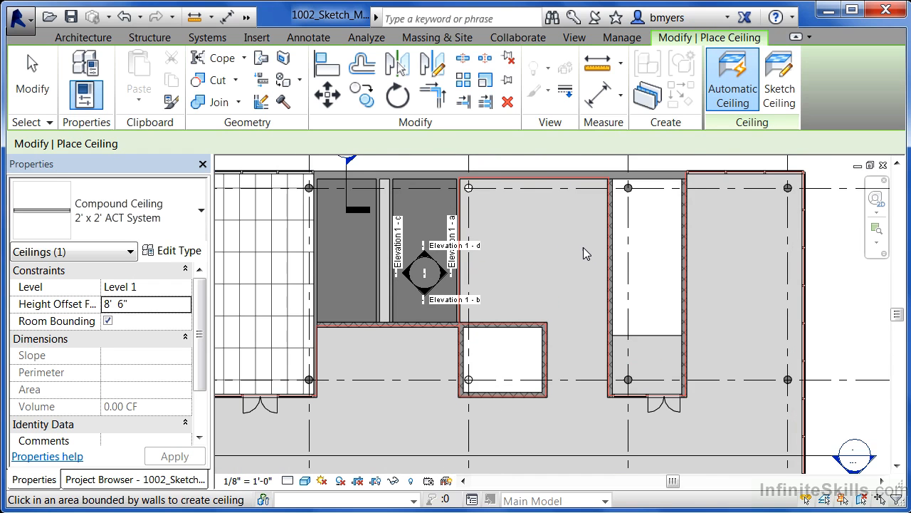
click(783, 92)
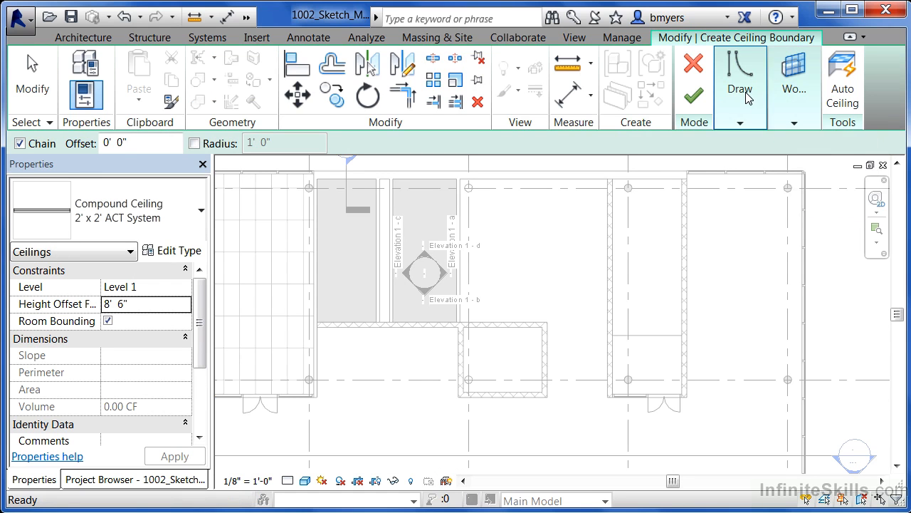
Step: Sketch a rectangular boundary about 18' 6" by 18' 0" in the open alcove above the small masonry room, and finish the ceiling
mouse_move(748, 99)
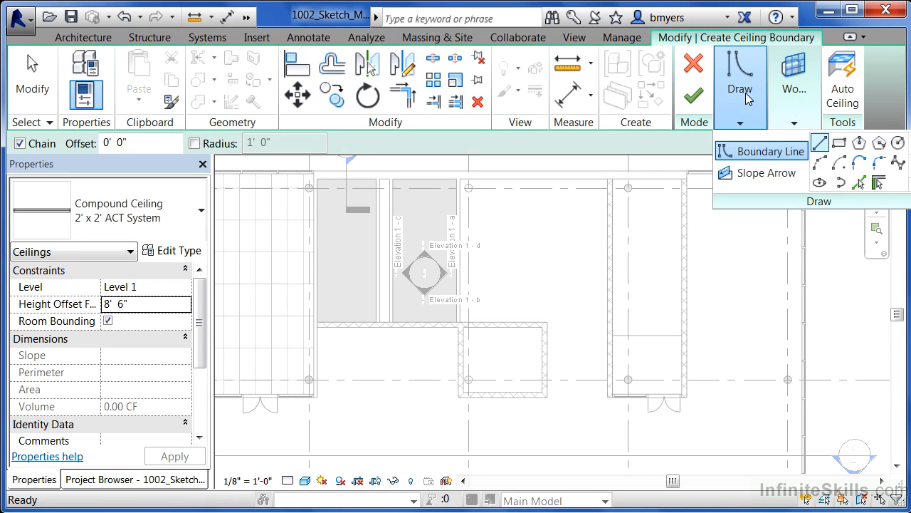
click(820, 144)
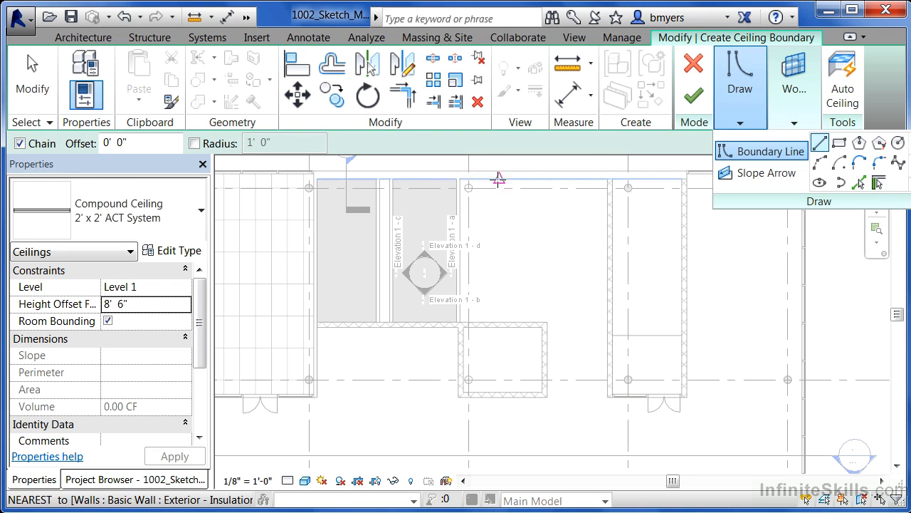
click(460, 179)
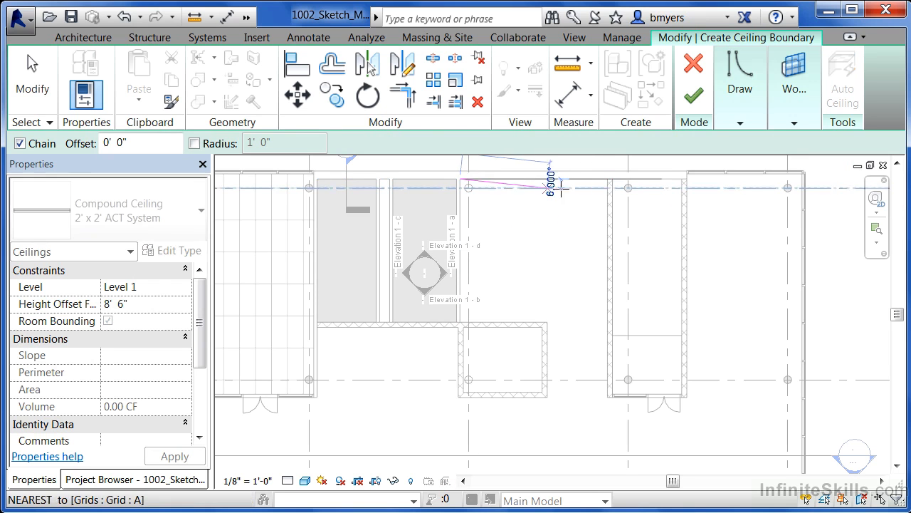
click(607, 179)
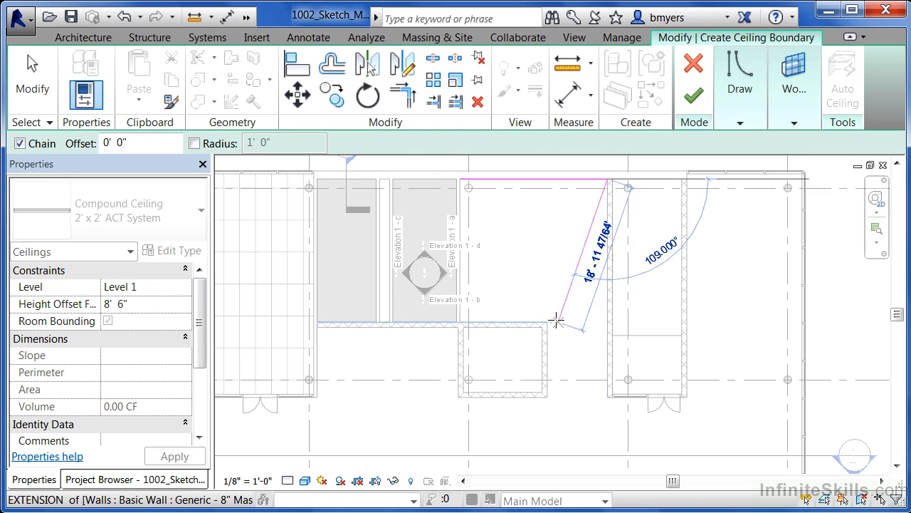
scroll(598, 313, up, 2)
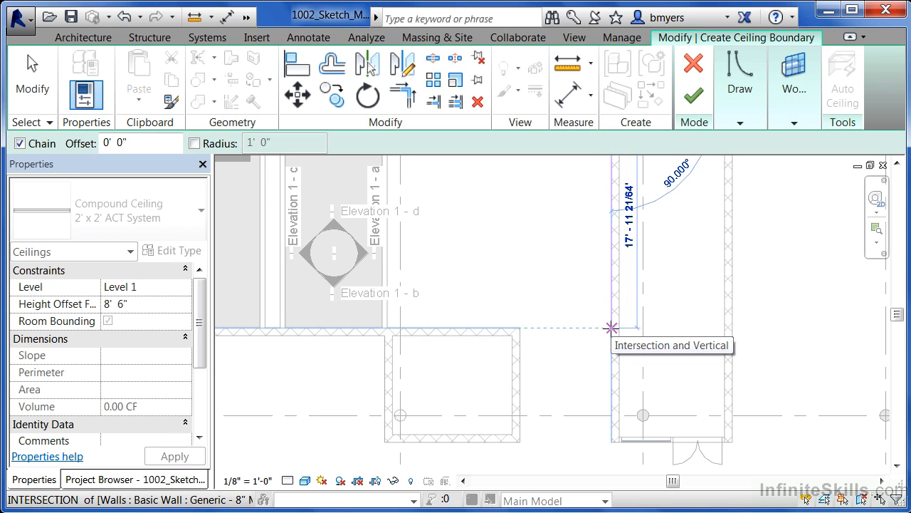
click(612, 328)
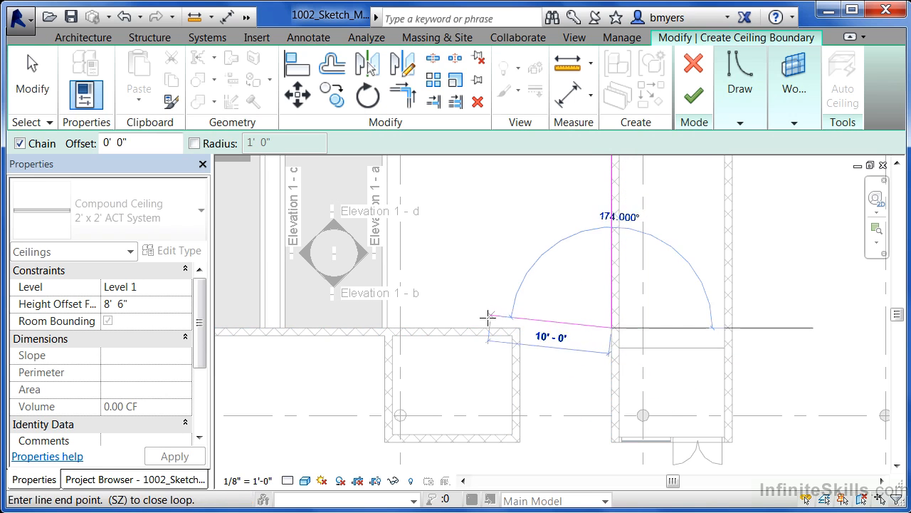
click(386, 328)
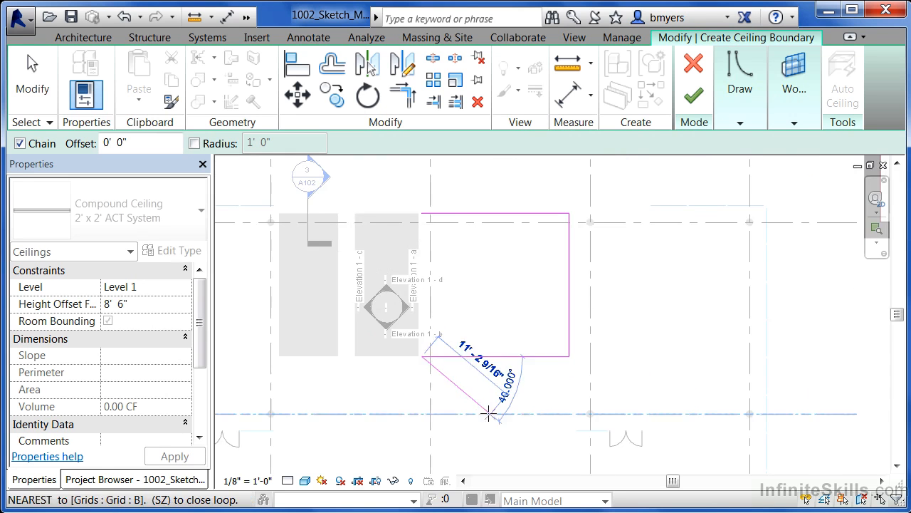
click(421, 210)
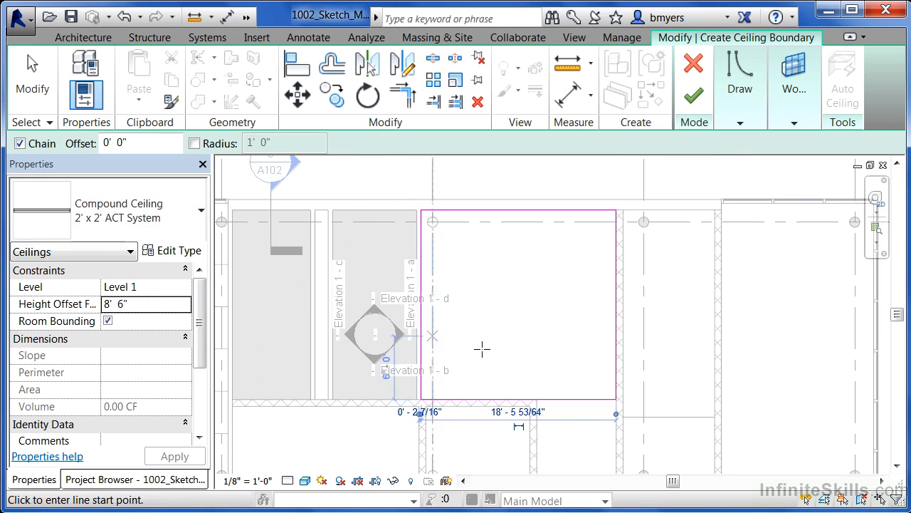
click(694, 98)
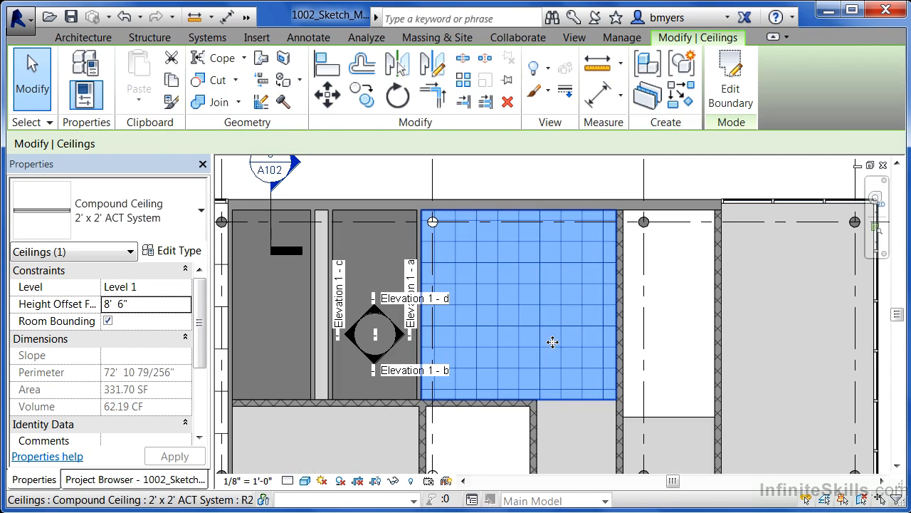
click(528, 187)
Step: Place an automatic GWB on Mtl. Stud ceiling at 8' 6" across the large open area around the core rooms, and end ceiling placement
scroll(673, 282, down, 4)
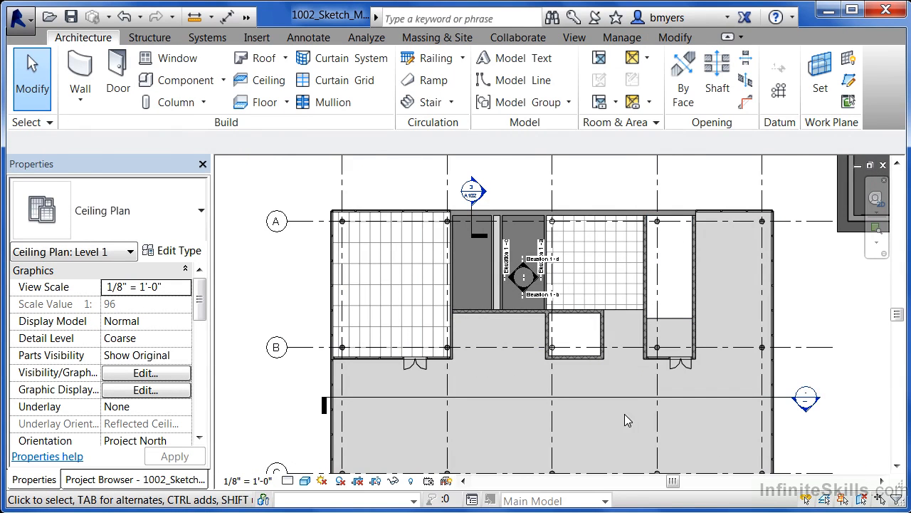
middle_drag(631, 420, 611, 400)
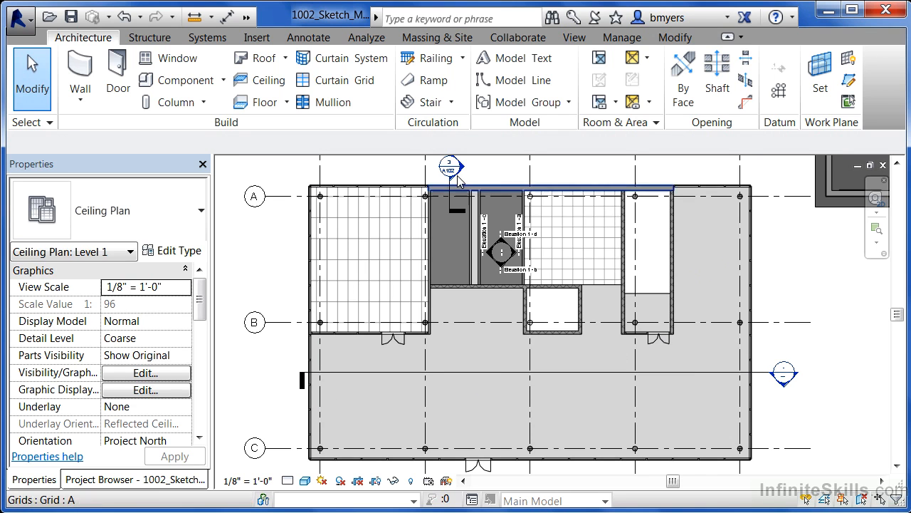
click(264, 90)
click(128, 231)
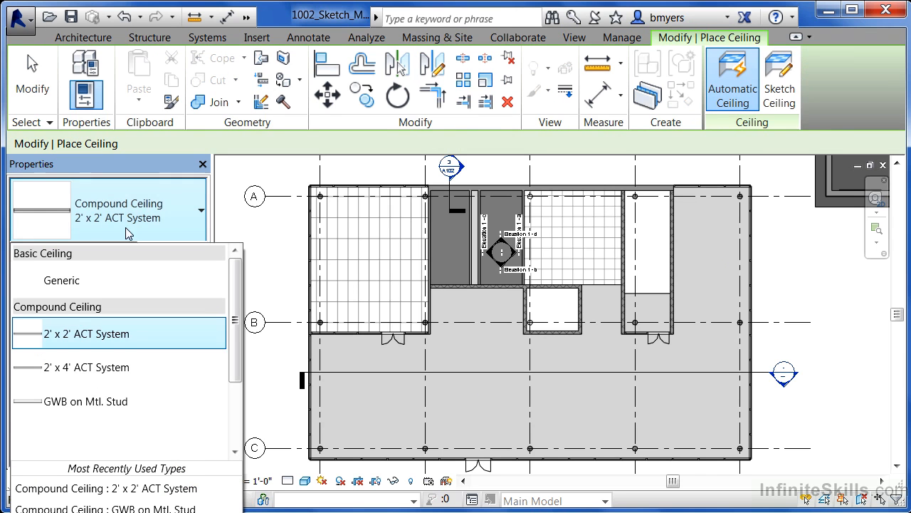
click(68, 408)
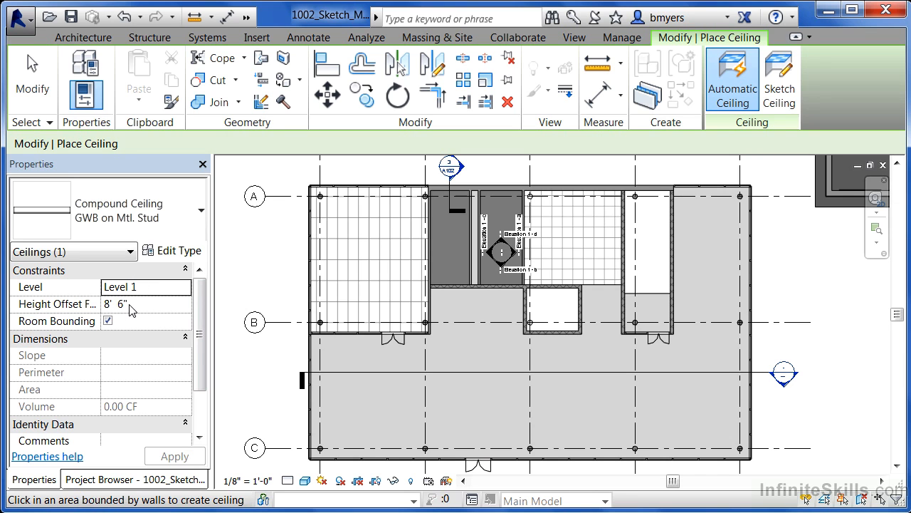
click(595, 329)
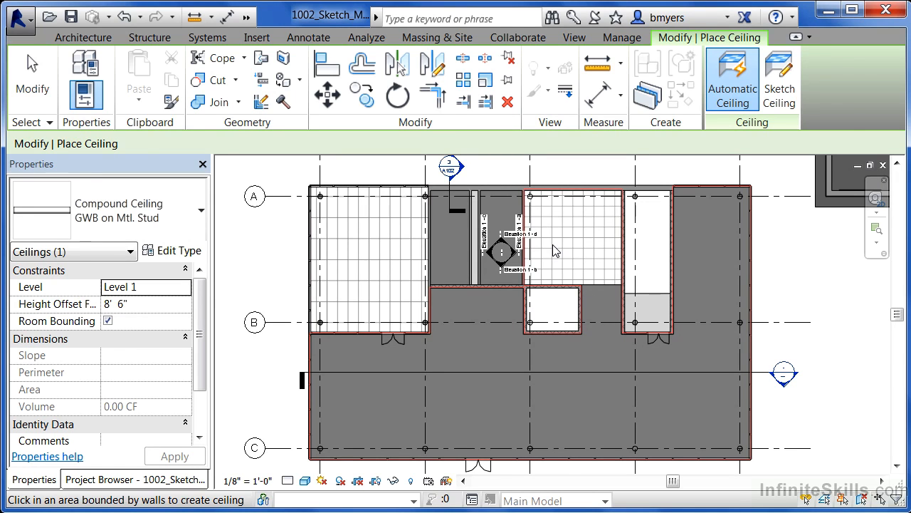
key(Escape)
key(Escape)
Step: Select the large GWB on Mtl. Stud ceiling around the core rooms and start editing its boundary
scroll(657, 205, up, 5)
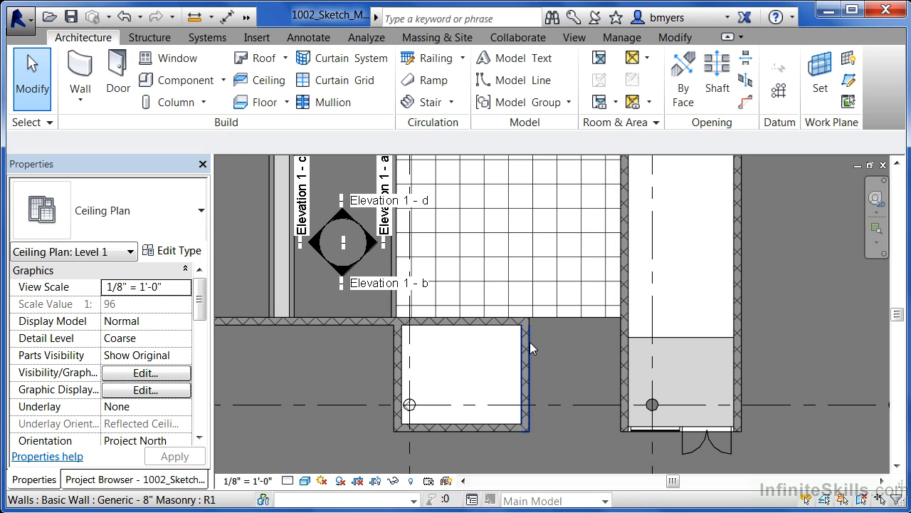
key(Tab)
key(Tab)
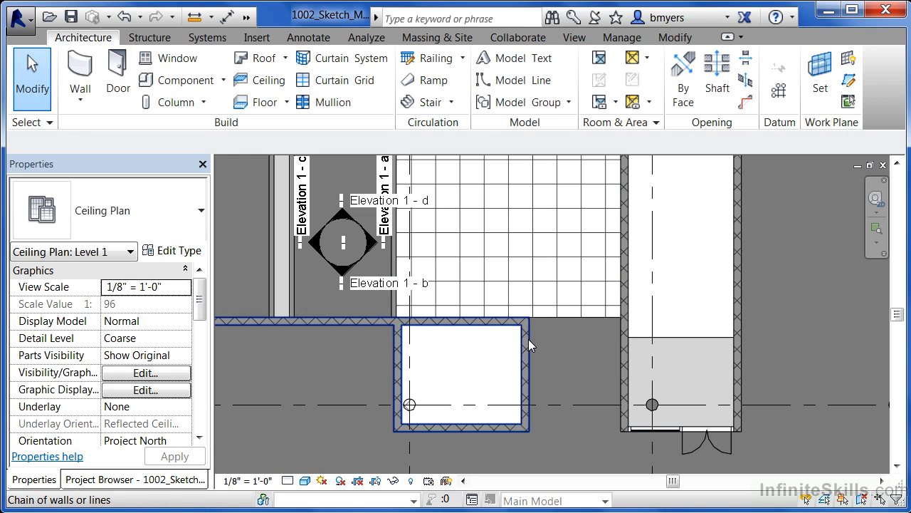
key(Tab)
key(Tab)
key(Tab)
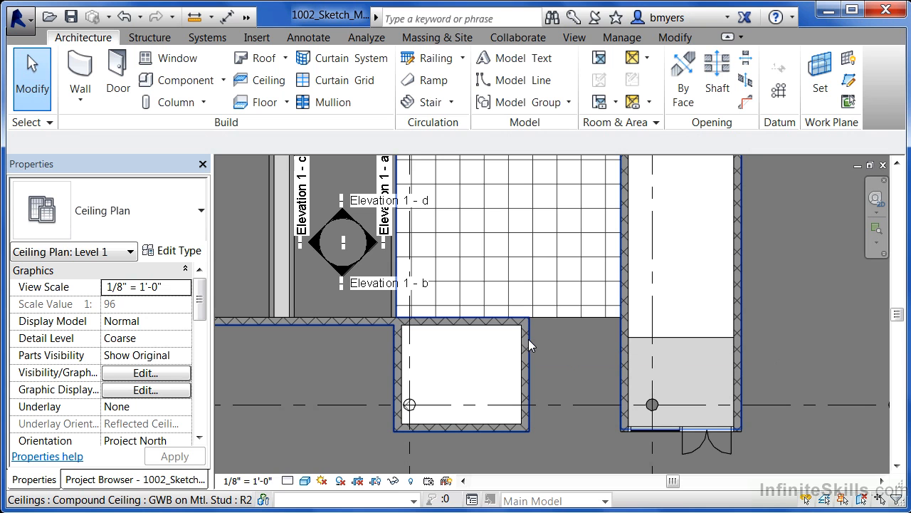
click(528, 339)
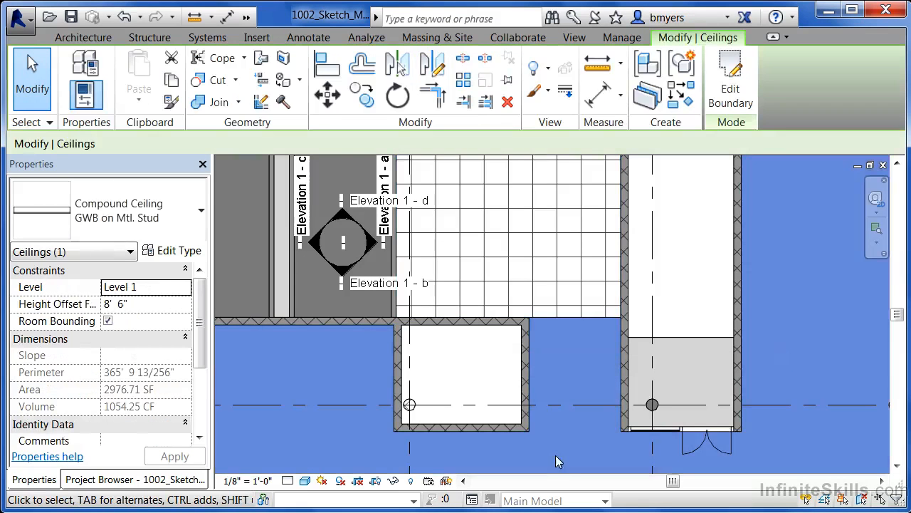
click(737, 97)
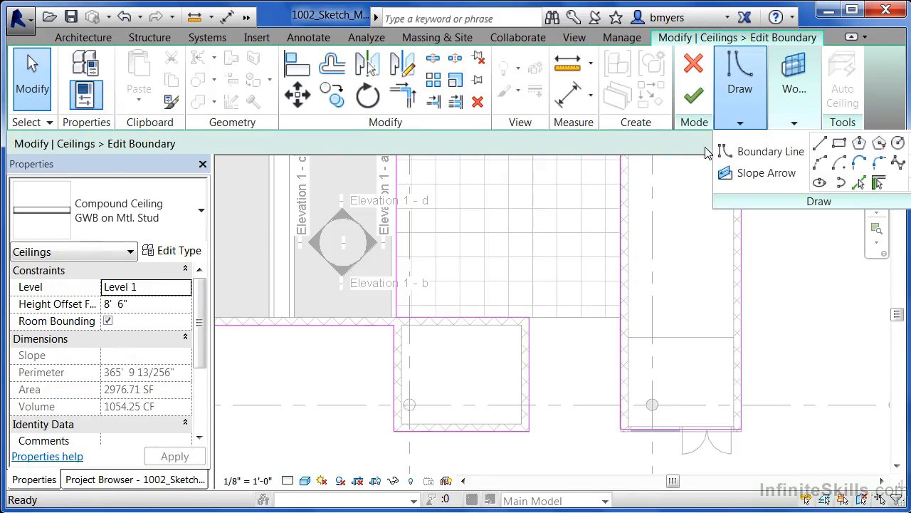
Step: Draw a straight boundary line across the gap from the small masonry room's upper right corner to the neighbouring wall
scroll(577, 305, up, 1)
click(739, 122)
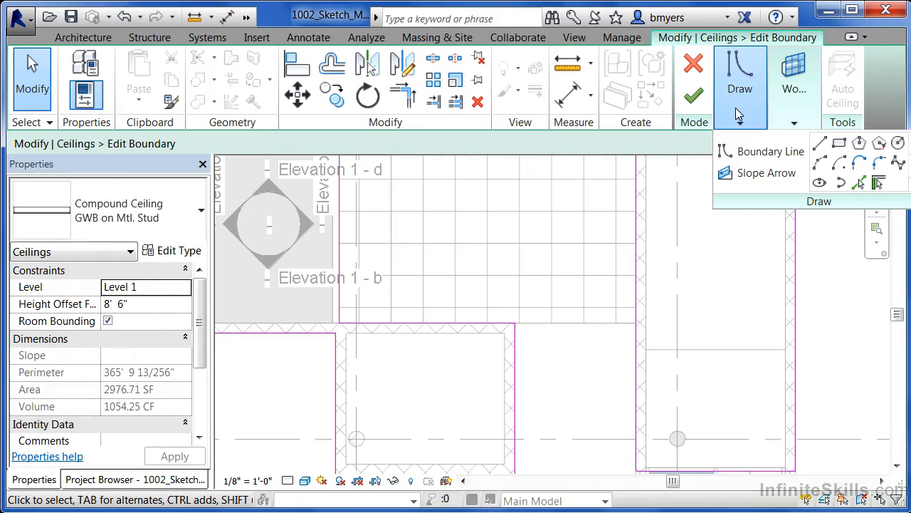
click(820, 146)
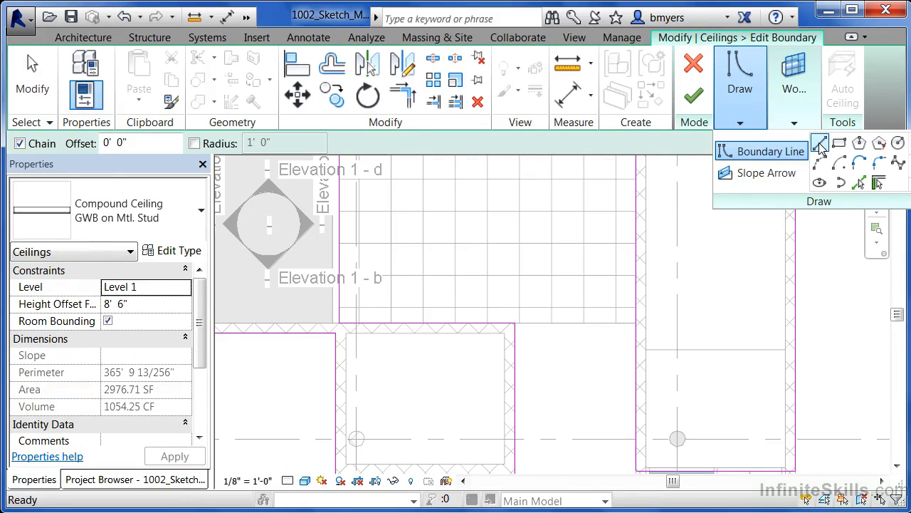
click(515, 323)
key(Escape)
key(Escape)
Step: Delete the boundary lines along the upper and left sides of the gridded ACT ceiling area
scroll(516, 456, down, 2)
scroll(590, 179, up, 1)
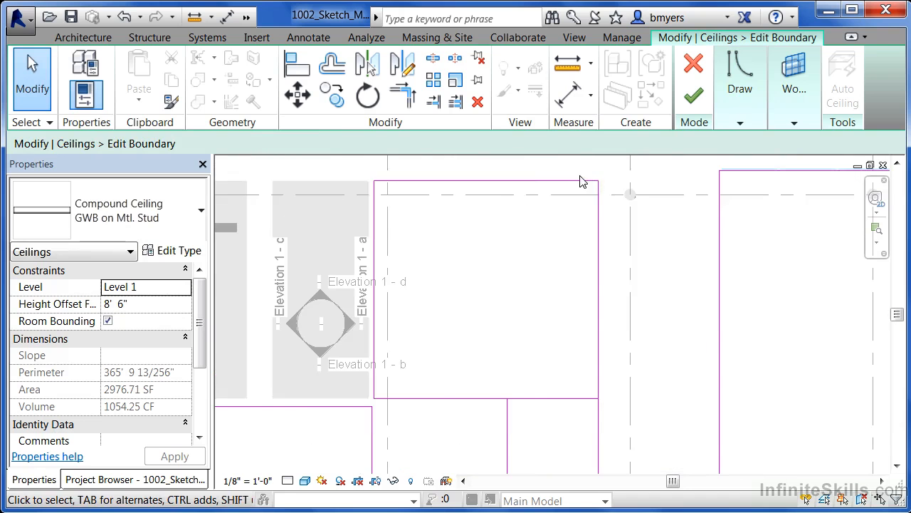
click(578, 183)
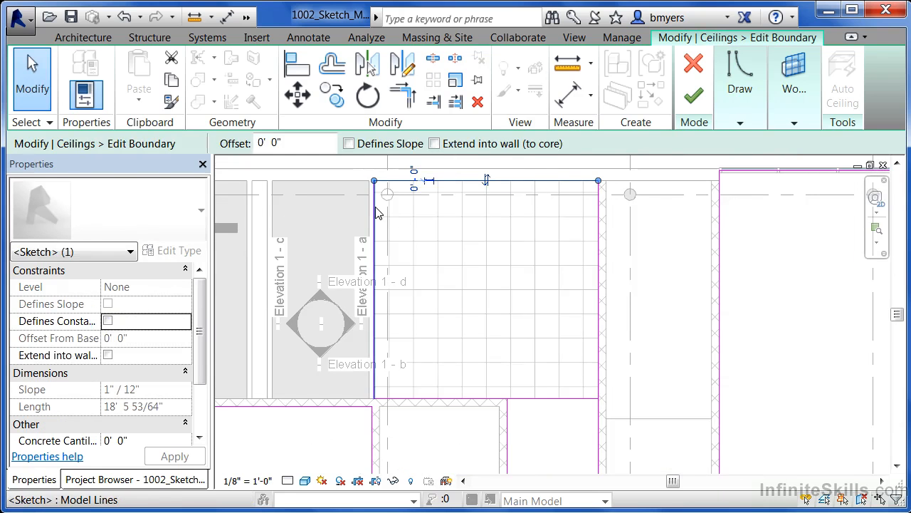
key(Escape)
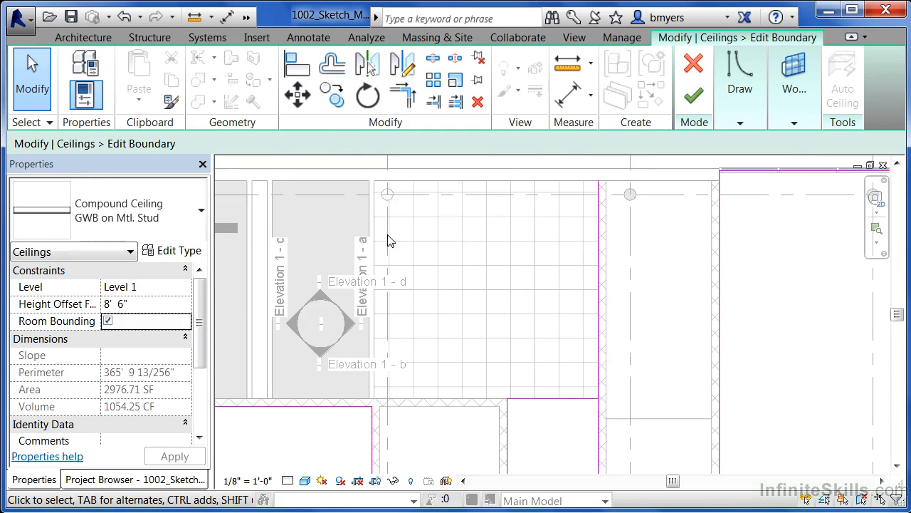
Step: Shorten the boundary line along the ACT area's right wall to end at the new line across the gap, and finish the boundary edit
click(598, 188)
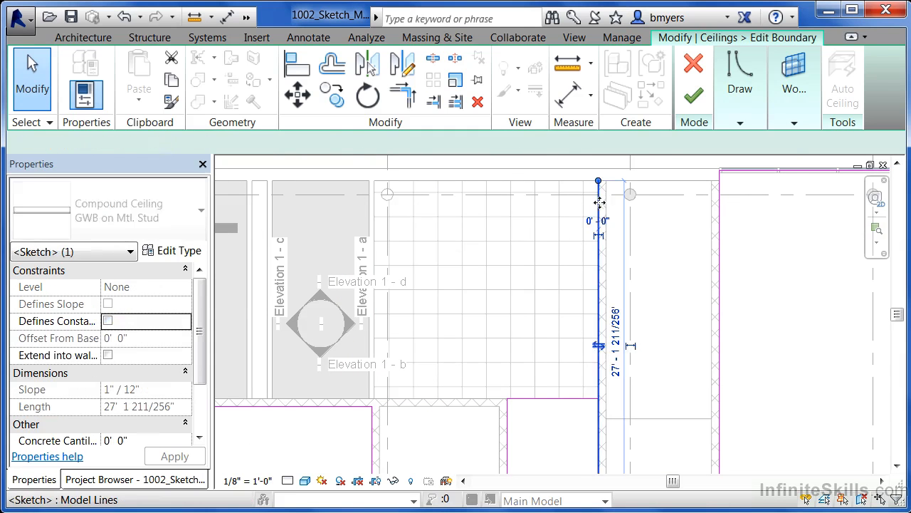
drag(599, 183, 598, 398)
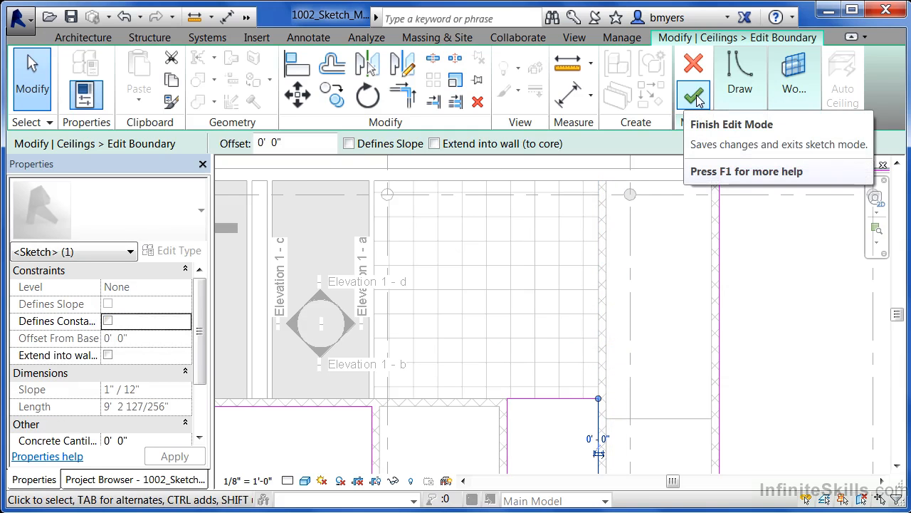
click(694, 99)
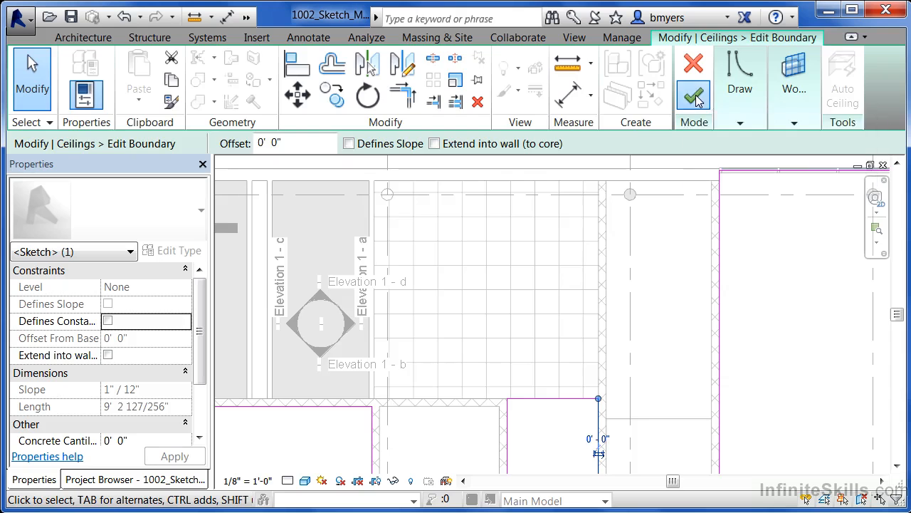
Step: Open the building section cut through the large open area and set its visual style to Shaded to inspect the ceiling below Level 2
scroll(648, 315, down, 5)
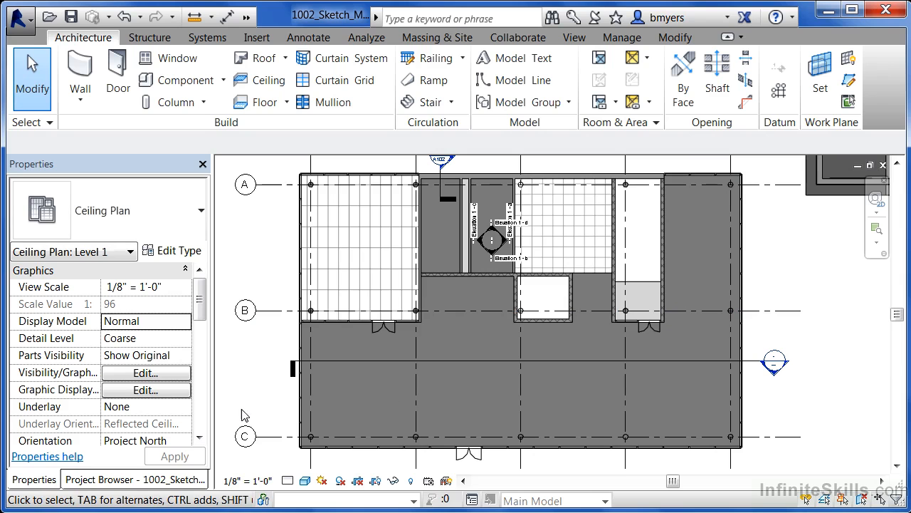
double_click(774, 360)
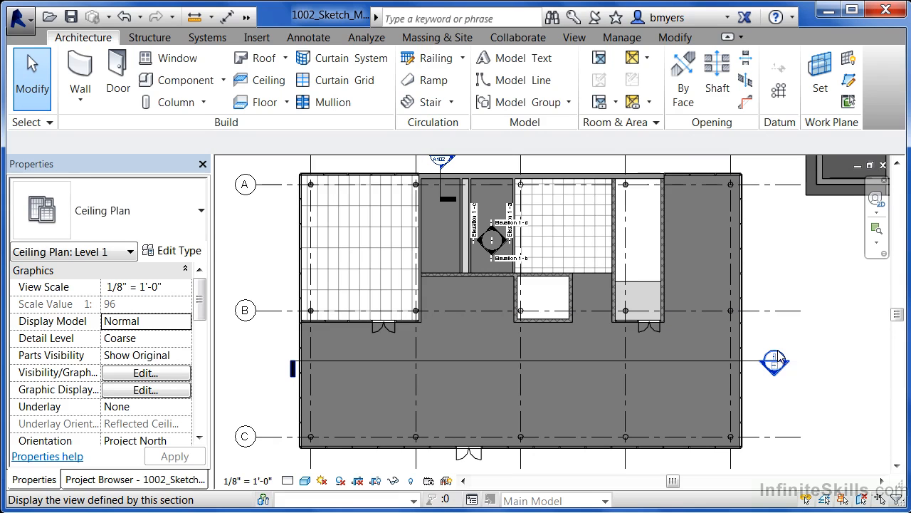
scroll(337, 376, up, 2)
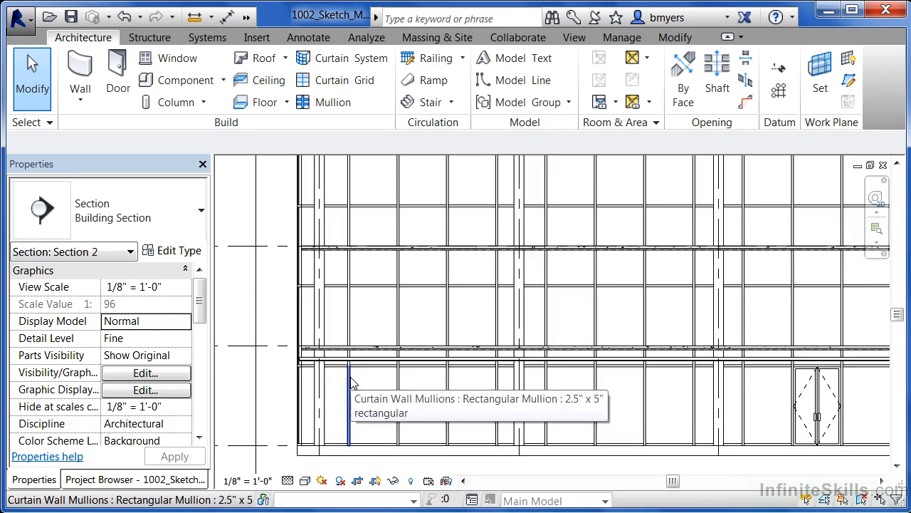
click(305, 482)
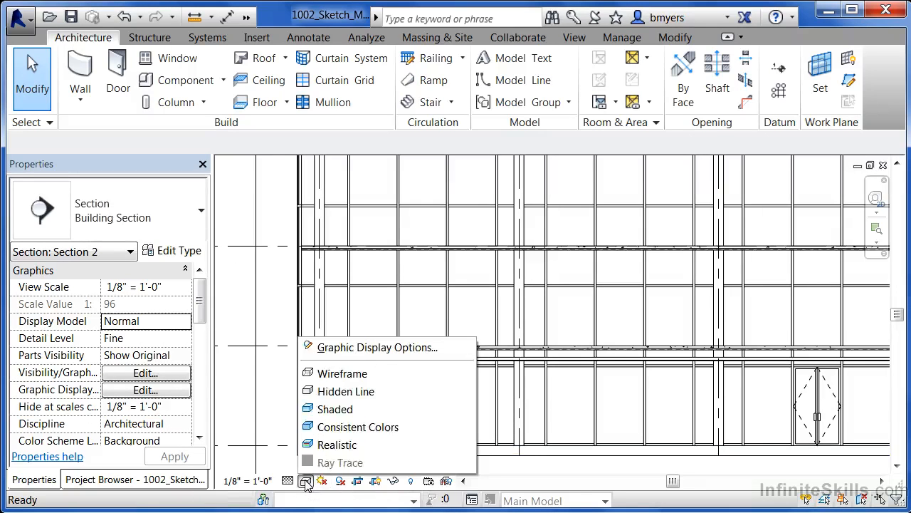
click(334, 410)
scroll(347, 379, up, 5)
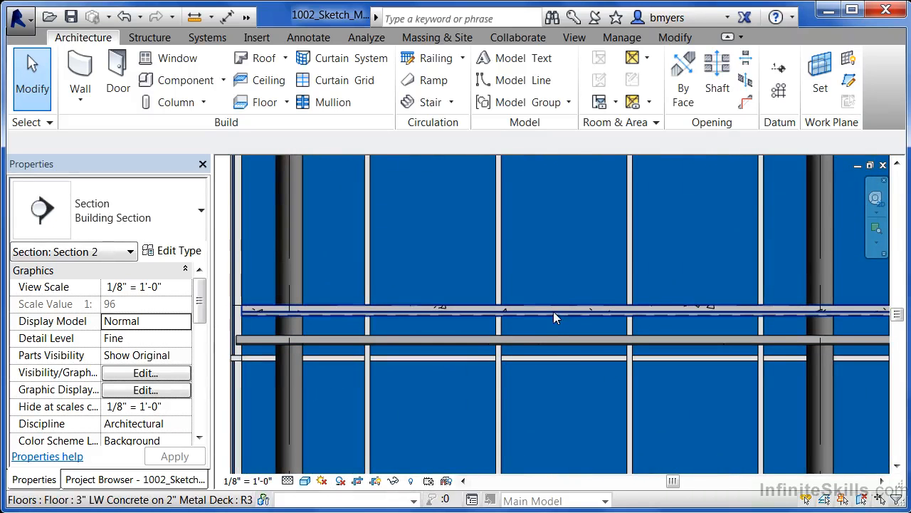
scroll(439, 316, down, 4)
scroll(410, 397, down, 5)
scroll(864, 396, up, 1)
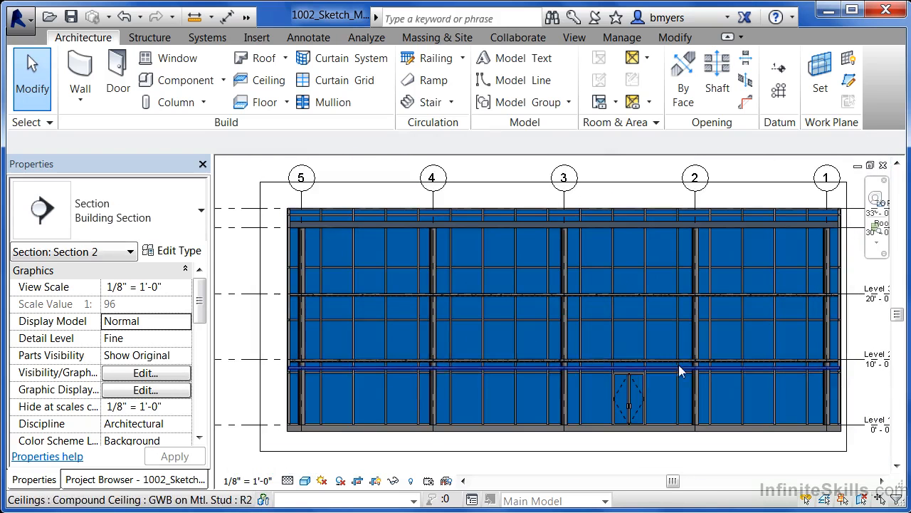